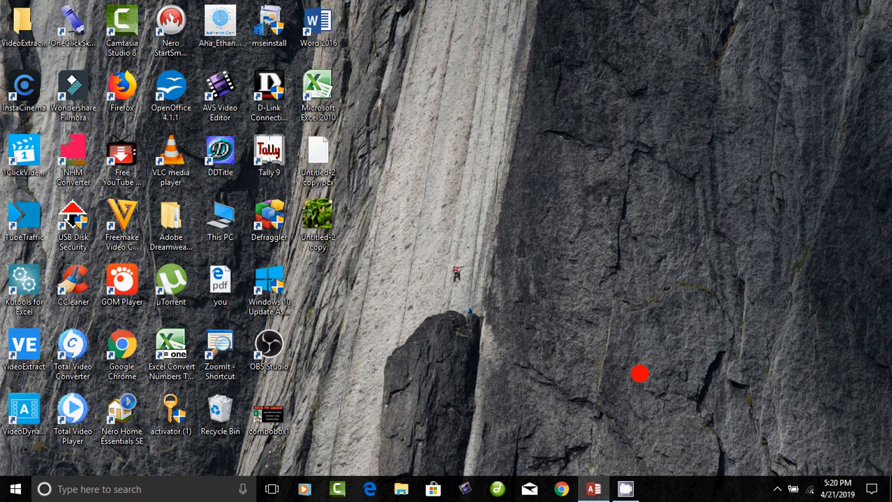
Switch to Access and open Table1 from the recent database Database7.
left_click(598, 492)
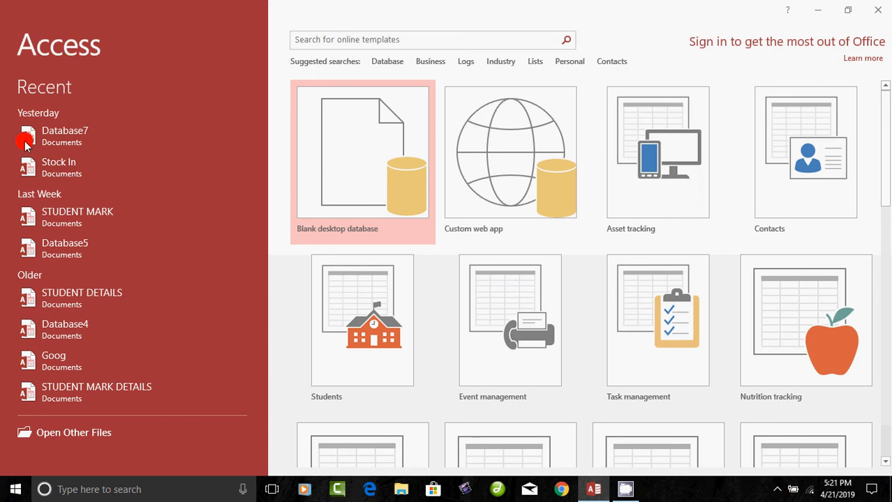
left_click(90, 131)
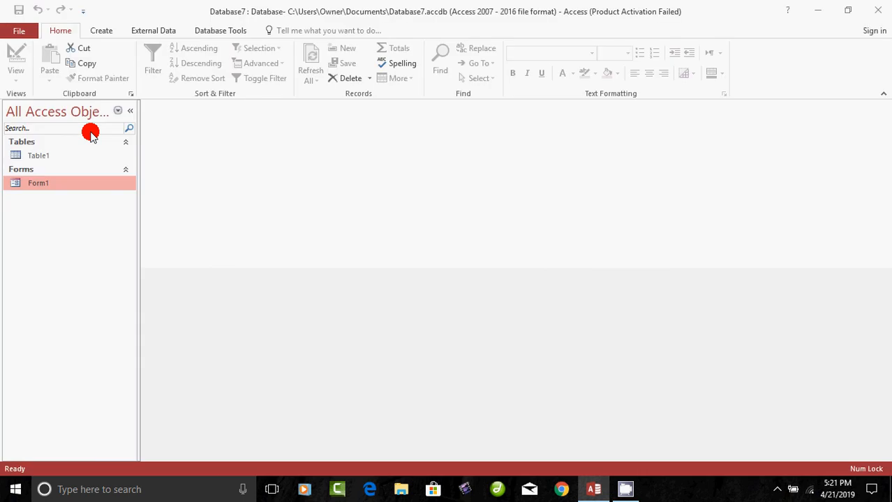
left_click(43, 157)
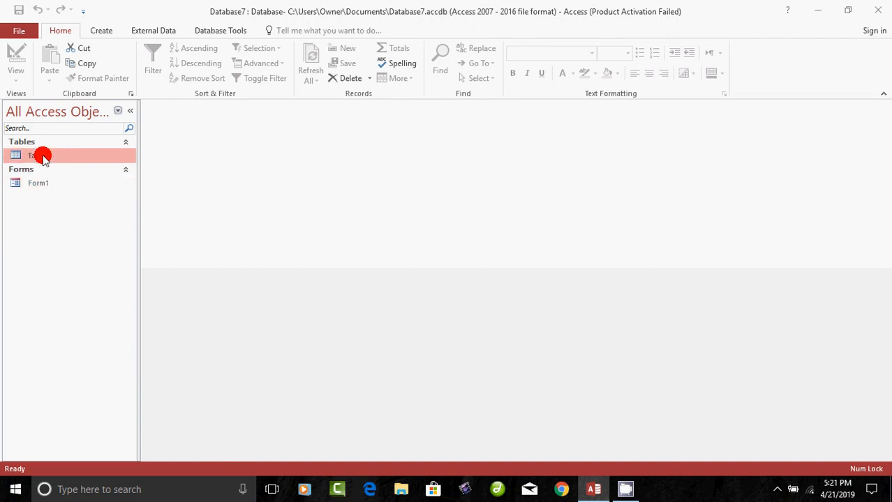
double_click(42, 157)
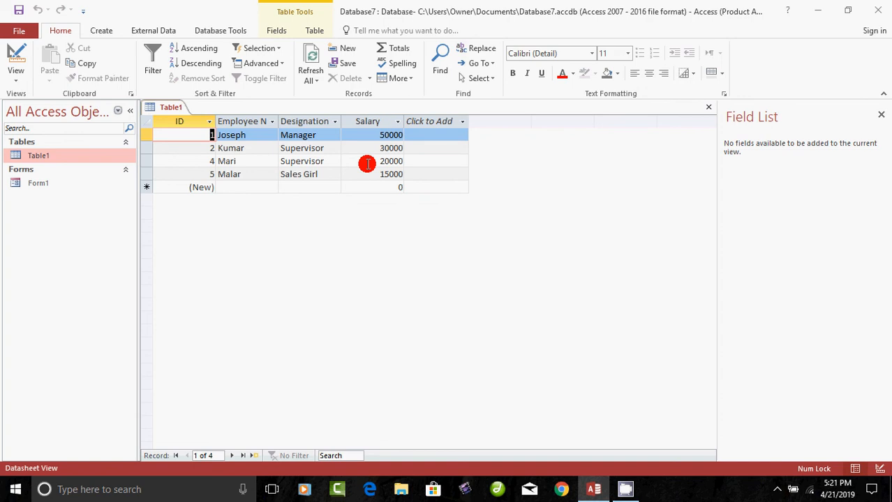
Add and save a new record through Form1 with the employee's name, designation Clerk and salary 30000.
left_click(46, 187)
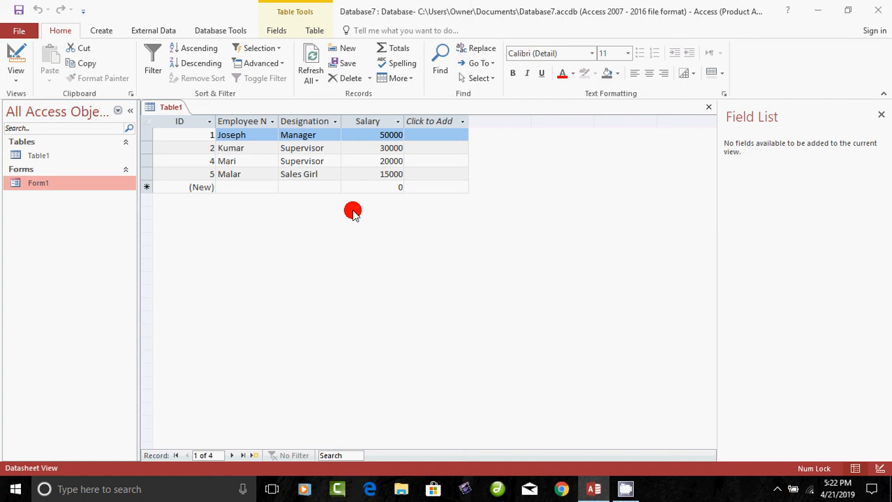
double_click(46, 185)
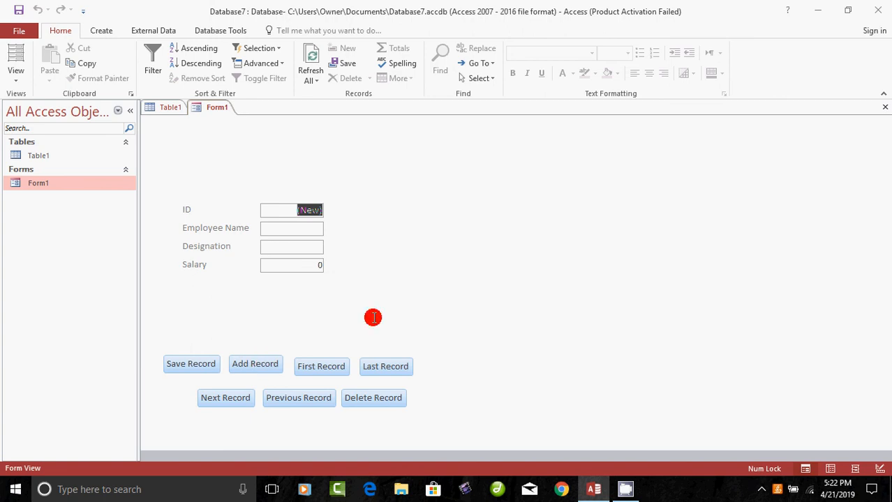
left_click(244, 365)
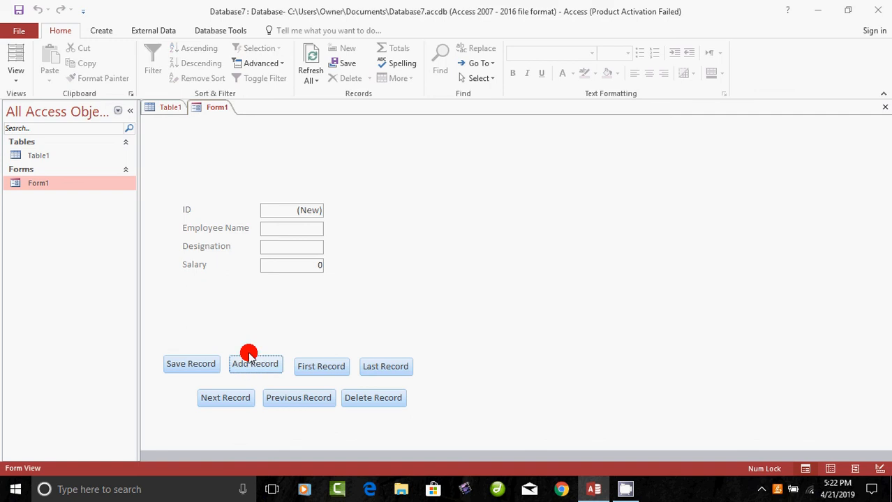
left_click(303, 227)
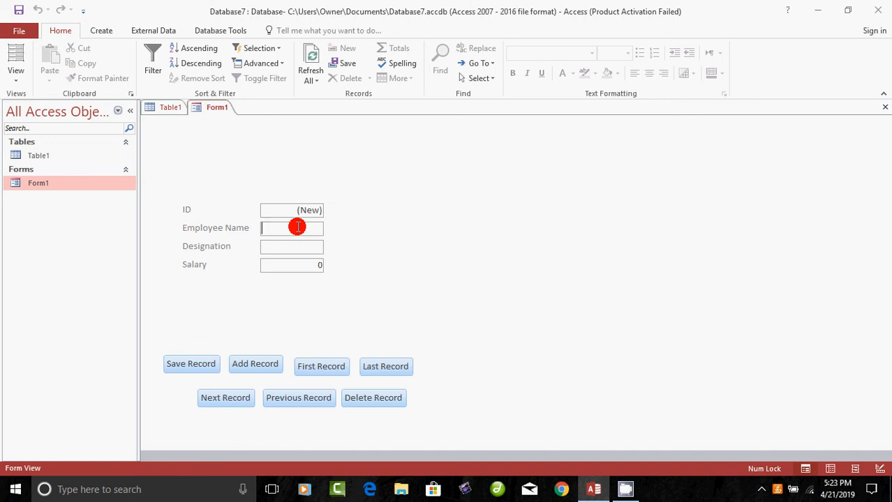
type("Rajesh")
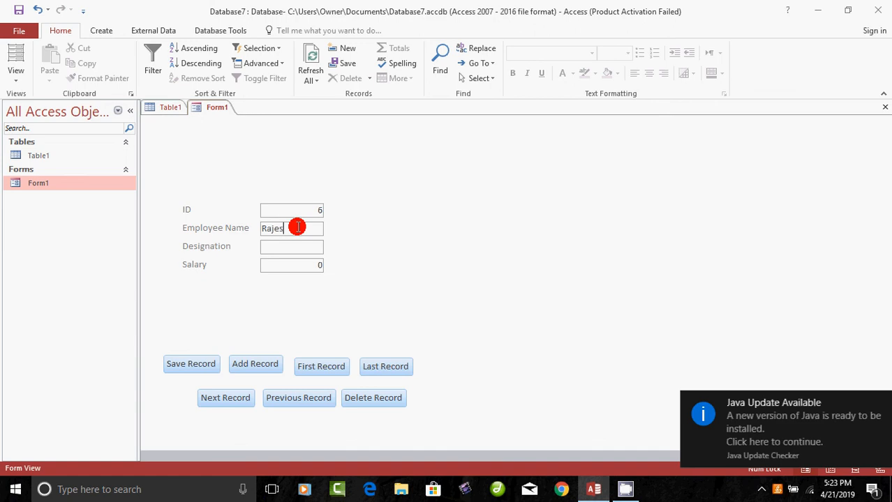
left_click(285, 246)
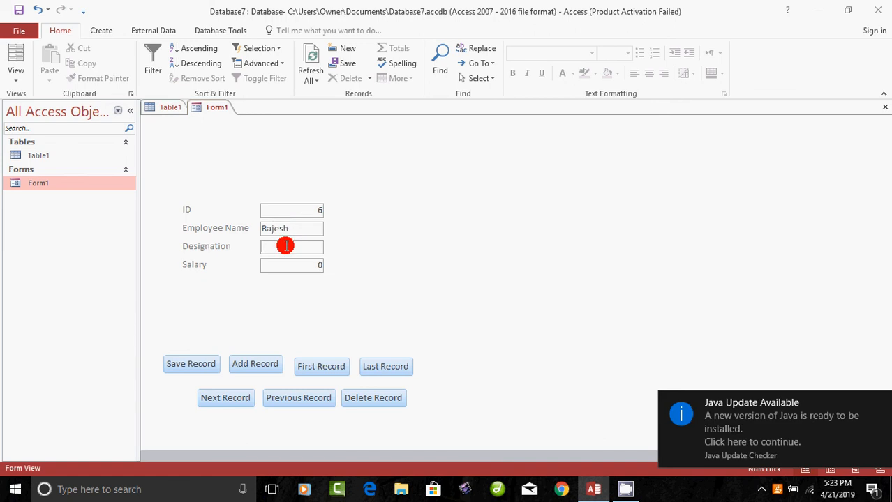
type("Clerk")
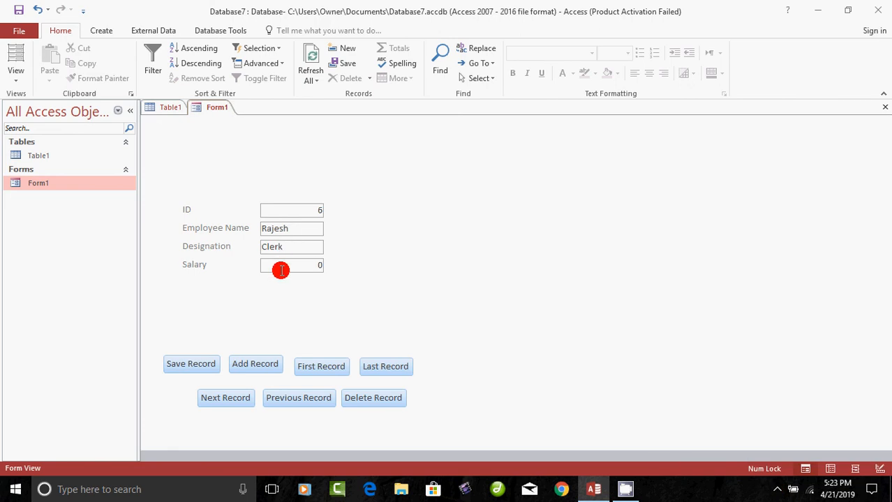
type("30000")
left_click(192, 366)
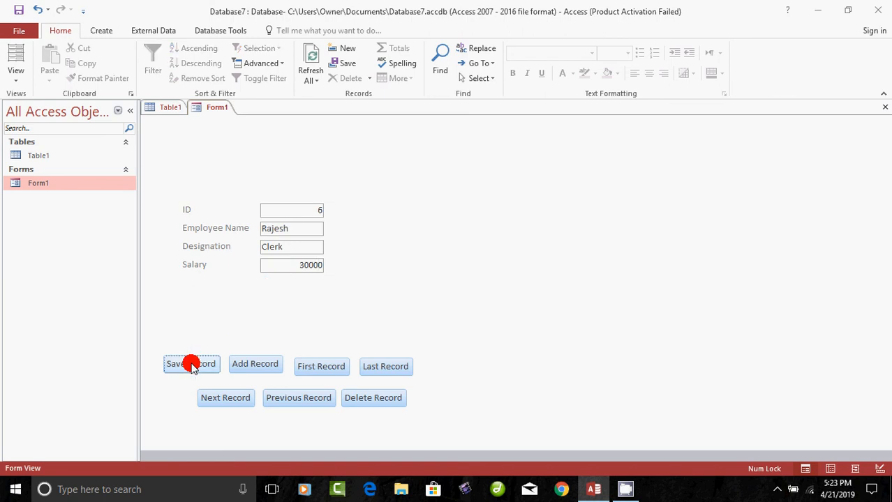
Add and save another employee record with the employee's name, designation Supervisor and salary 30000, and start a blank record.
left_click(249, 366)
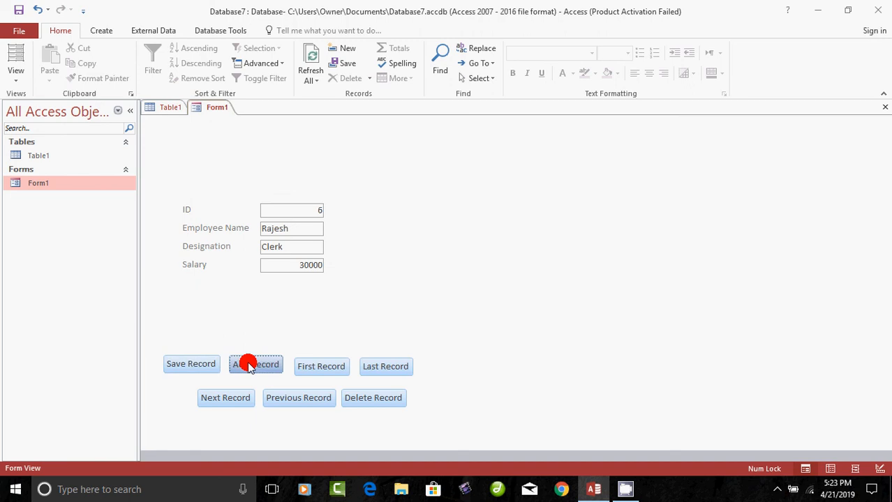
left_click(309, 230)
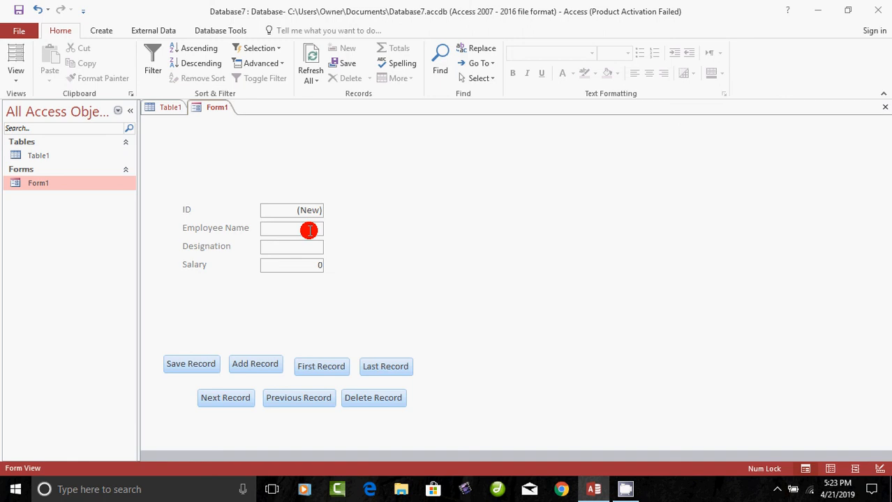
type("Jas")
left_click(305, 243)
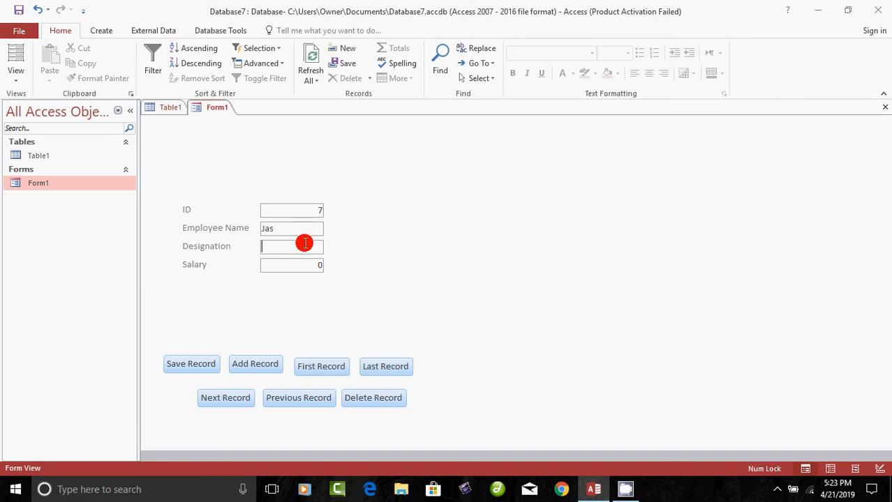
type("Supervisor")
key("Tab")
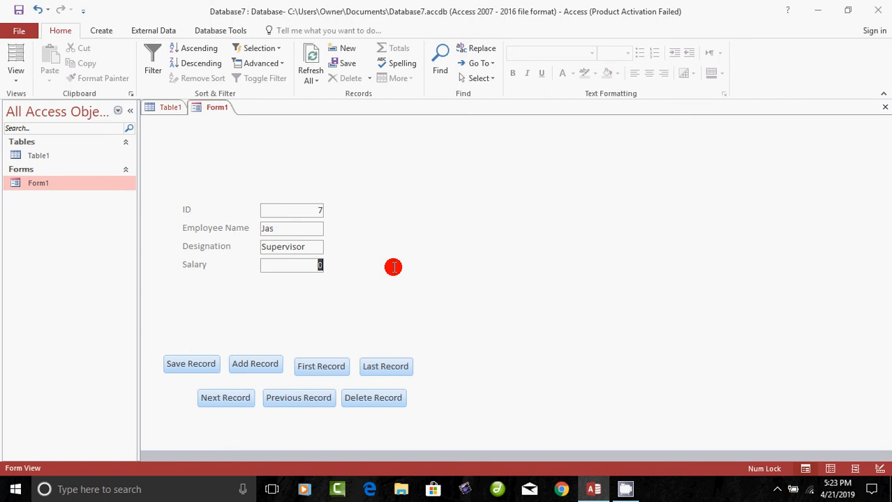
type("30000")
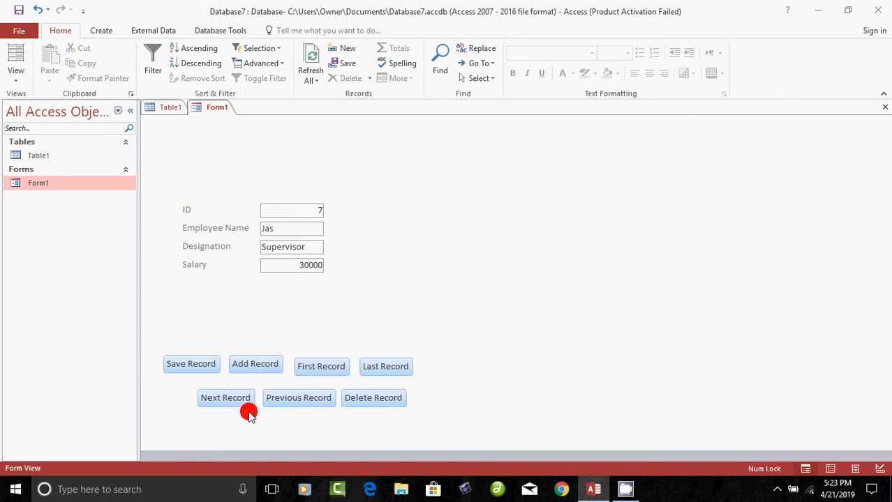
left_click(183, 368)
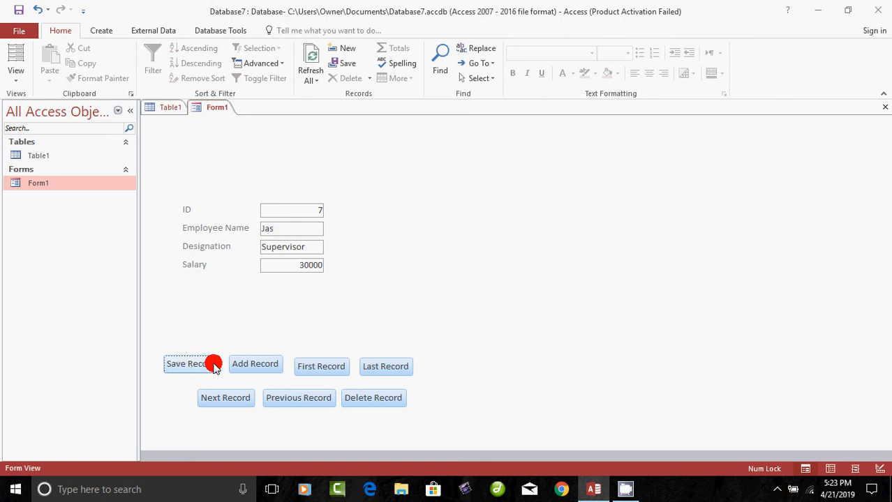
left_click(256, 369)
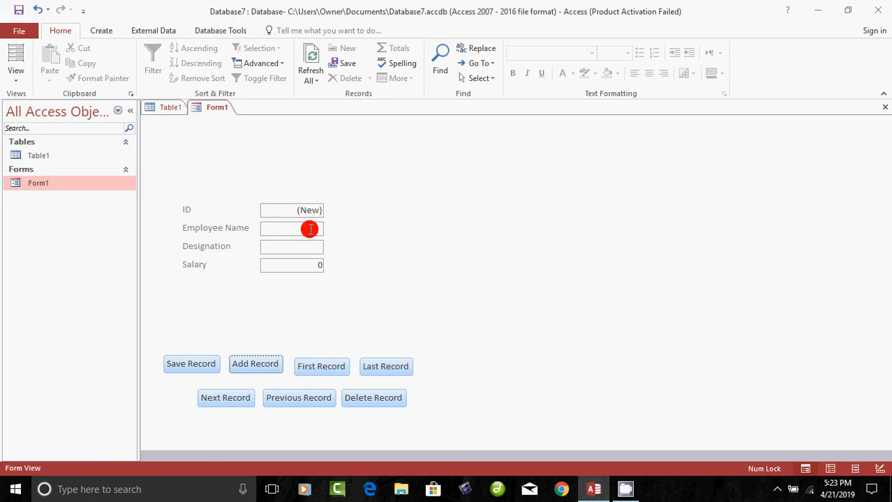
Close Table1 and reopen it to check the records entered through the form.
double_click(37, 156)
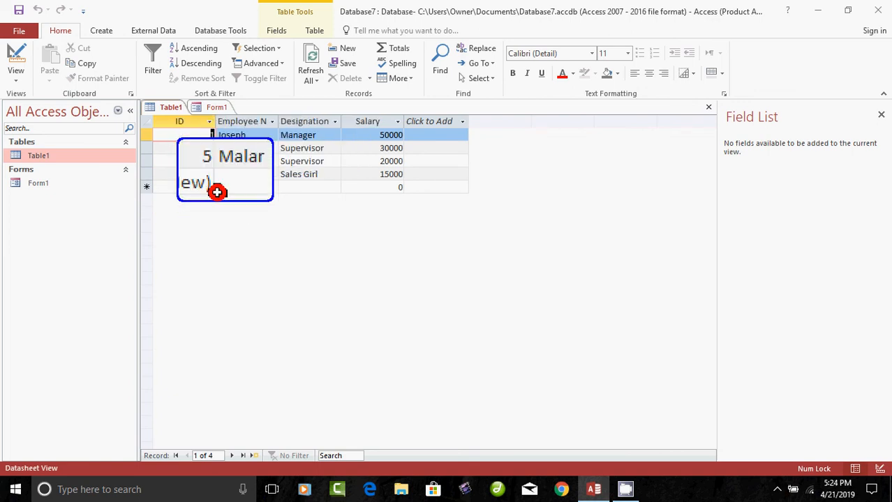
key("Escape")
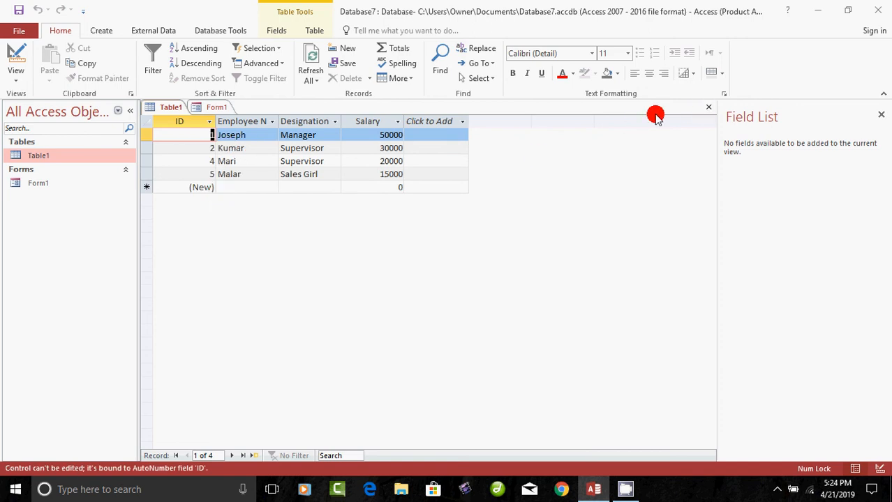
left_click(708, 109)
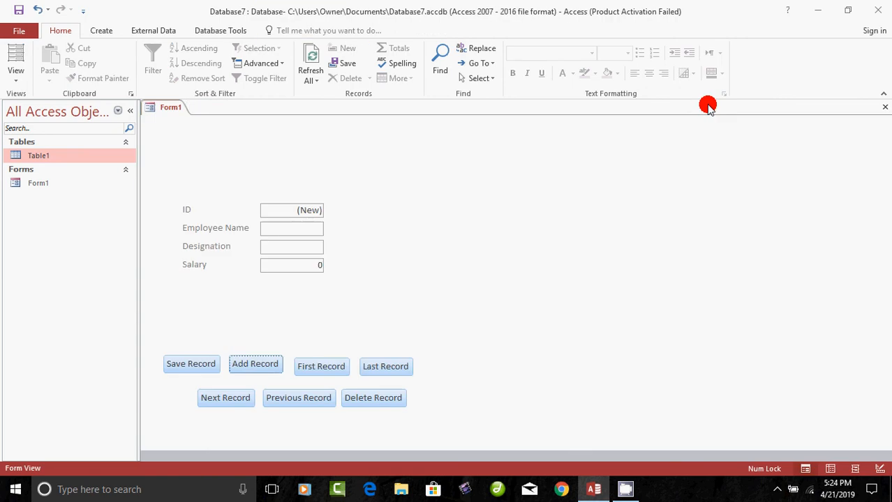
double_click(39, 155)
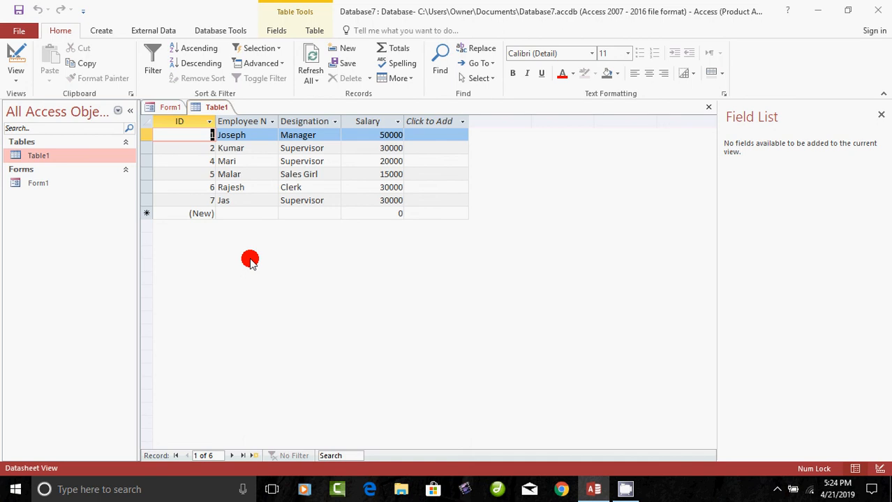
Create a new query in design view and add Table1 as its source.
left_click(100, 31)
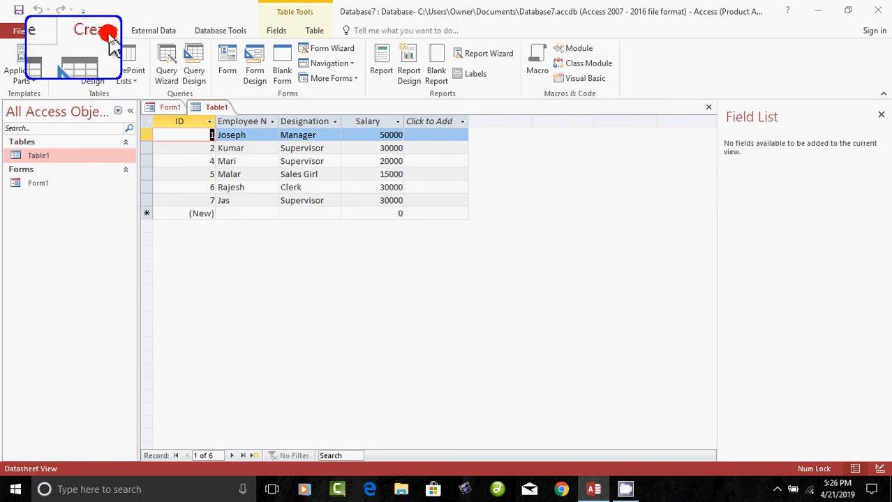
left_click(200, 81)
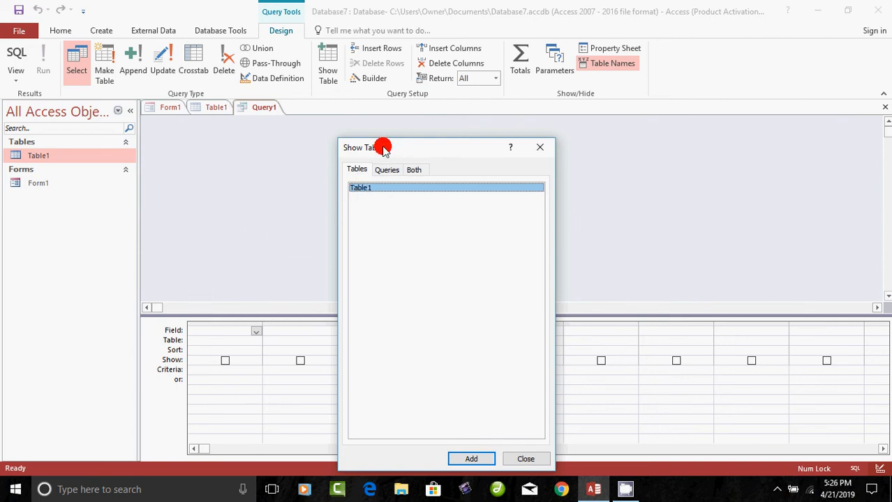
left_click_drag(383, 148, 356, 134)
left_click(337, 174)
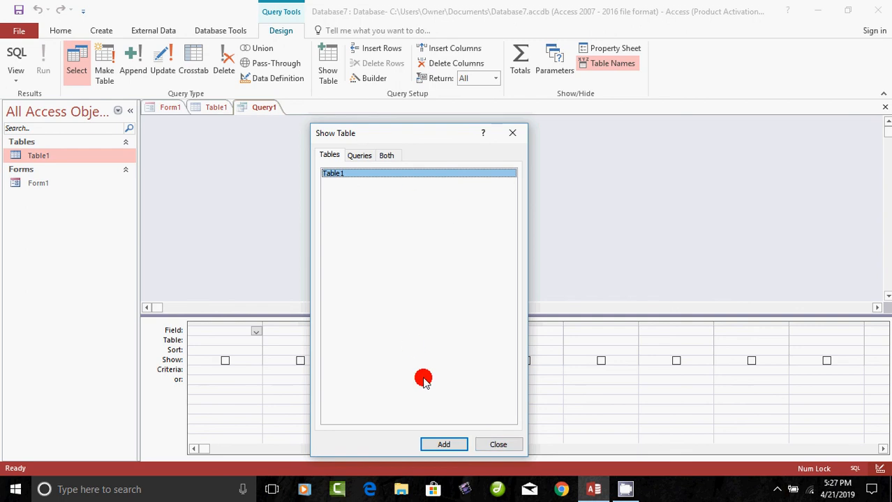
left_click(511, 445)
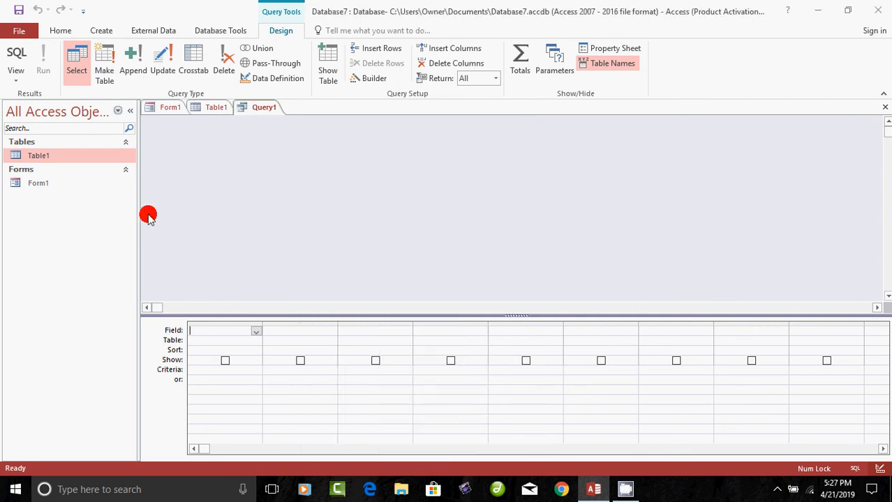
left_click(38, 156)
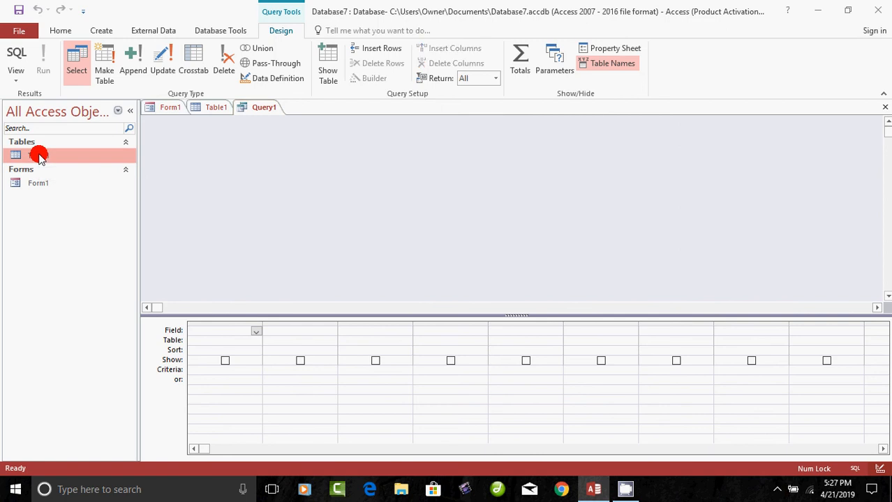
left_click_drag(38, 155, 217, 158)
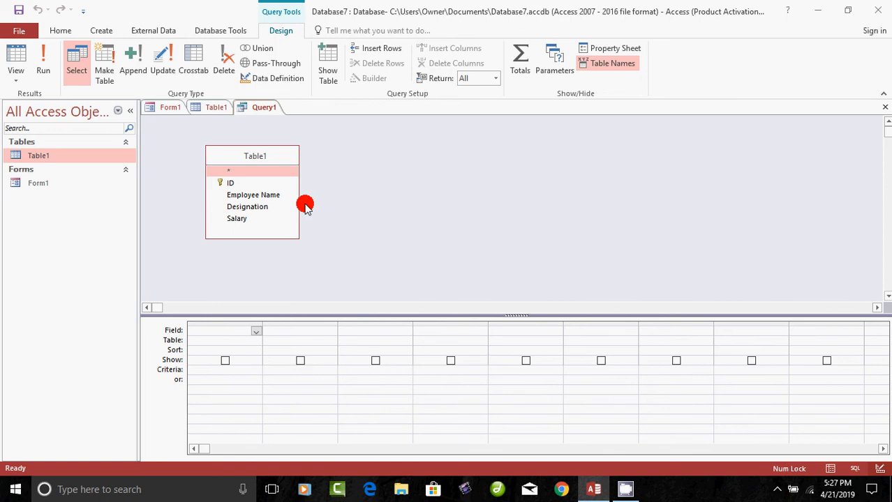
Add the ID, Employee Name, Designation and Salary fields of Table1 to the query's design grid.
left_click(229, 183)
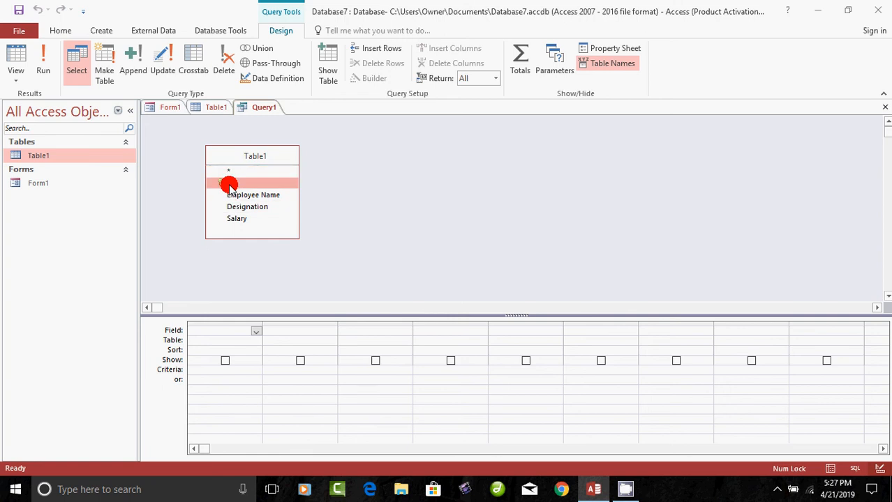
left_click(239, 219, "shift")
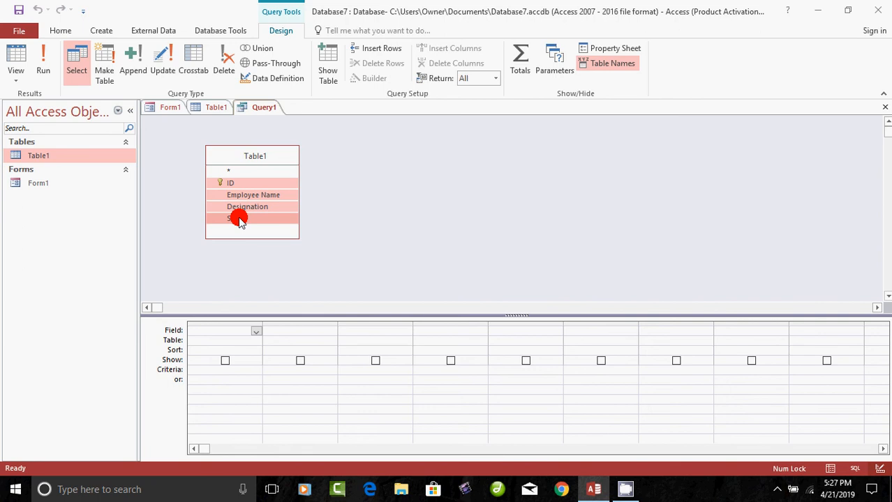
mouse_move(238, 219)
left_mouse_down()
mouse_move(235, 185)
mouse_move(223, 339)
mouse_move(222, 231)
mouse_move(240, 201)
mouse_move(270, 347)
mouse_move(273, 338)
mouse_move(230, 338)
left_mouse_up()
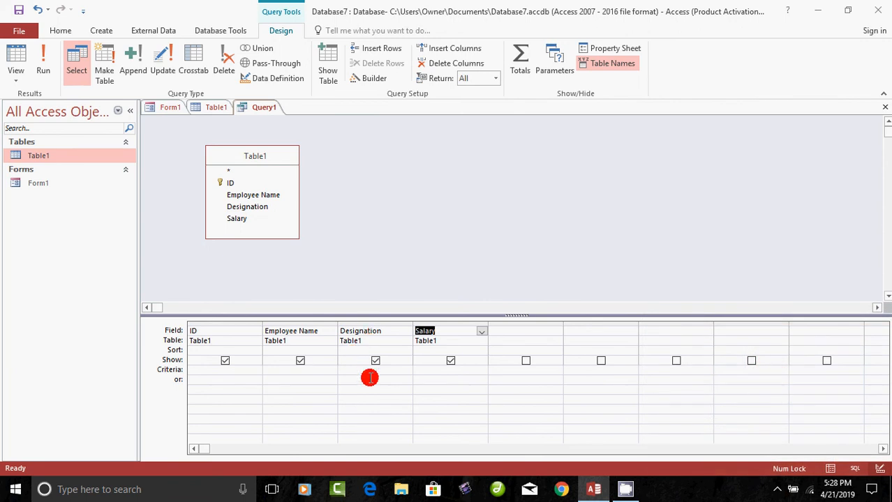
Set the Designation criterion of the query to Supervisor and run the query.
left_click(374, 351)
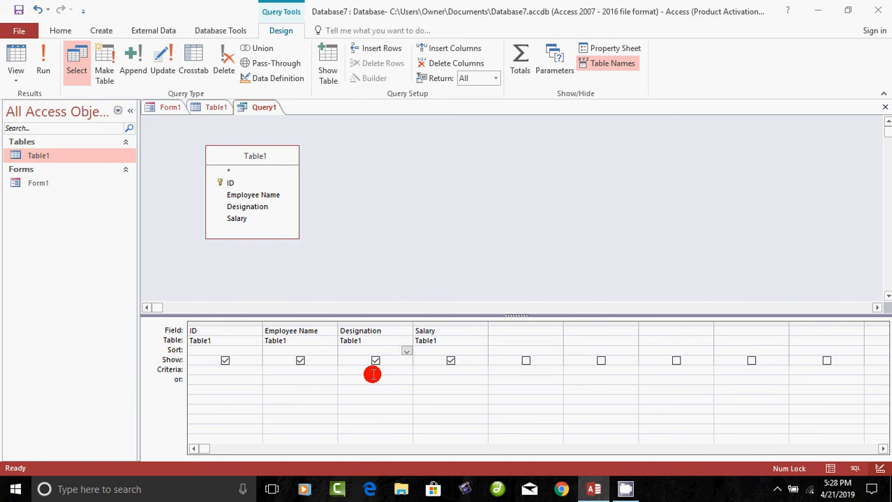
left_click(366, 370)
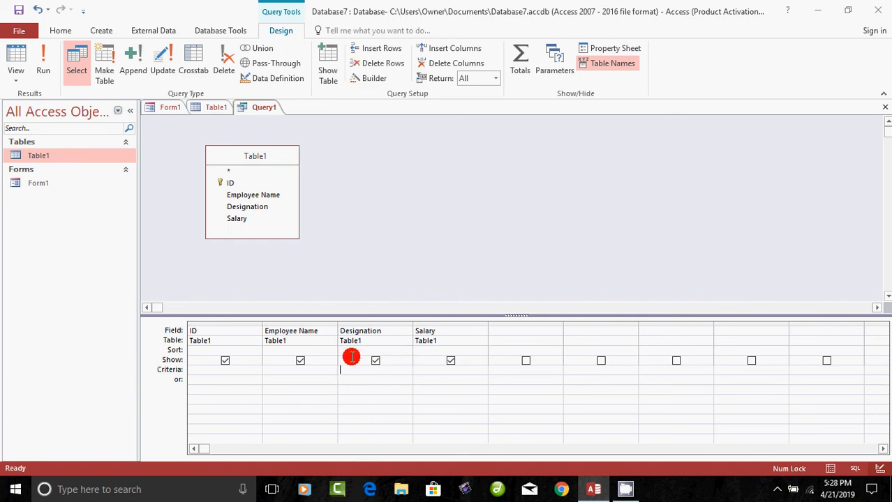
type("S")
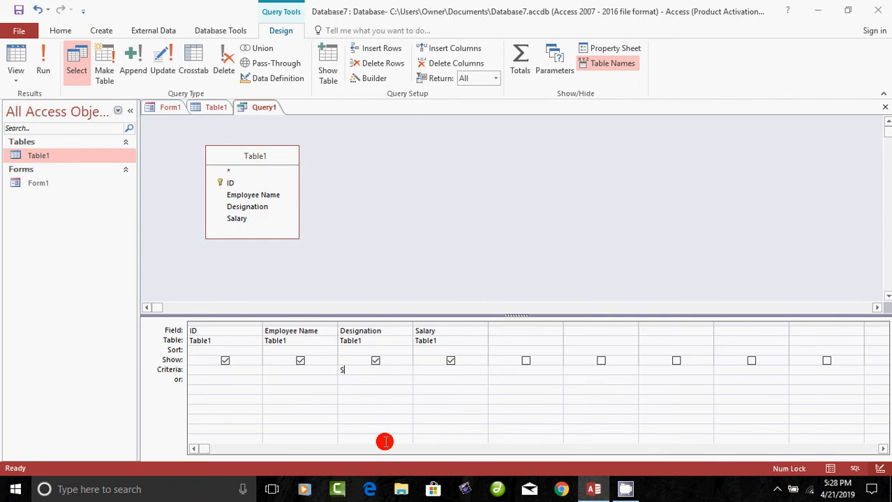
type("upervisor")
left_click(391, 388)
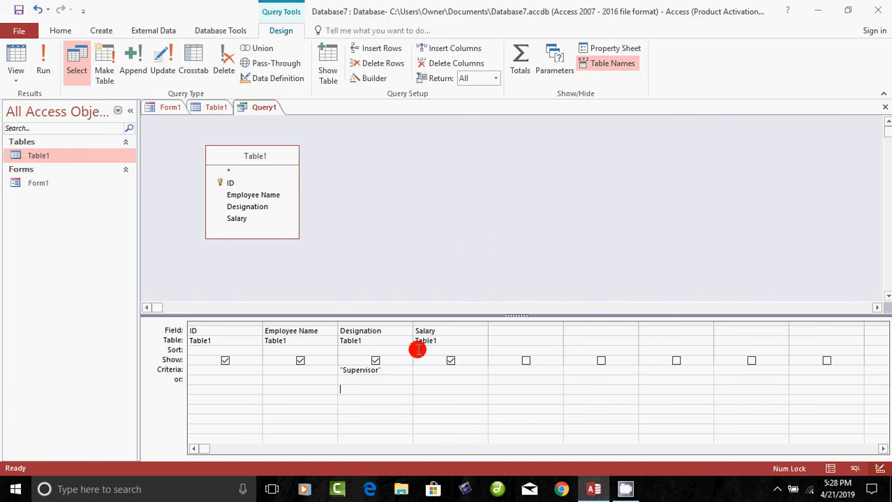
left_click(44, 66)
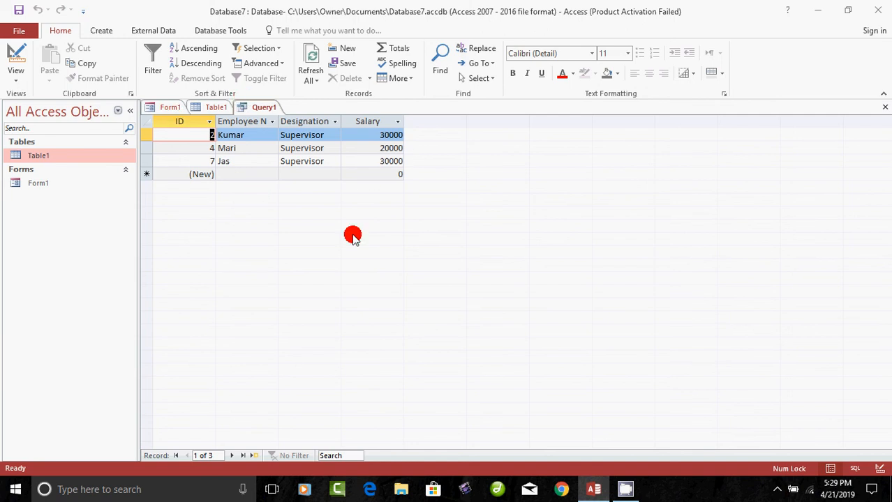
Compare the supervisor query's results with the Designation values in Table1, and return to Query1.
key("super+plus")
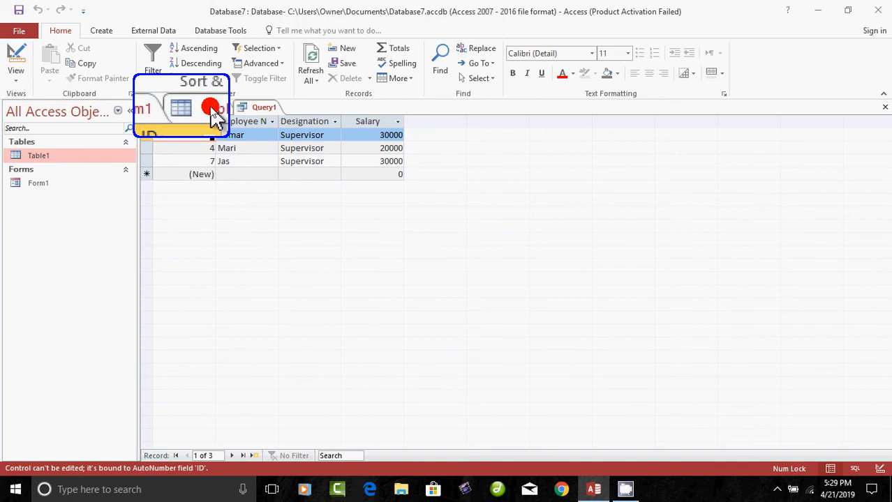
left_click(212, 108)
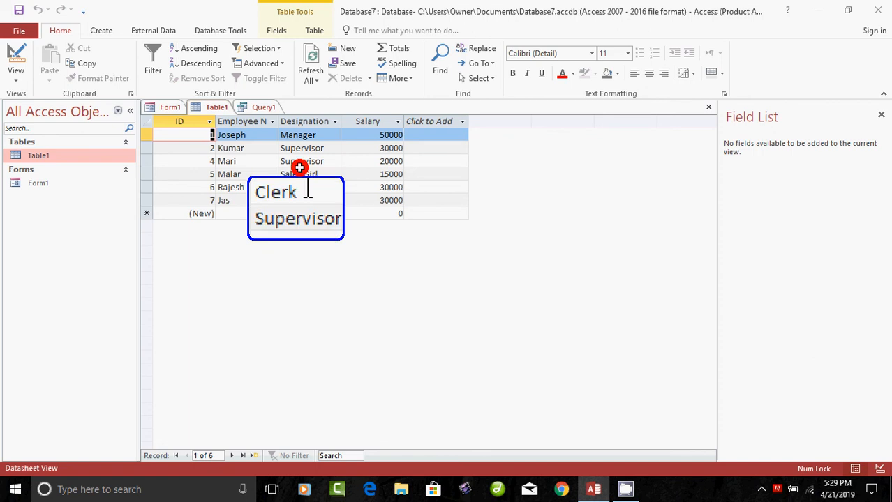
left_click(266, 106)
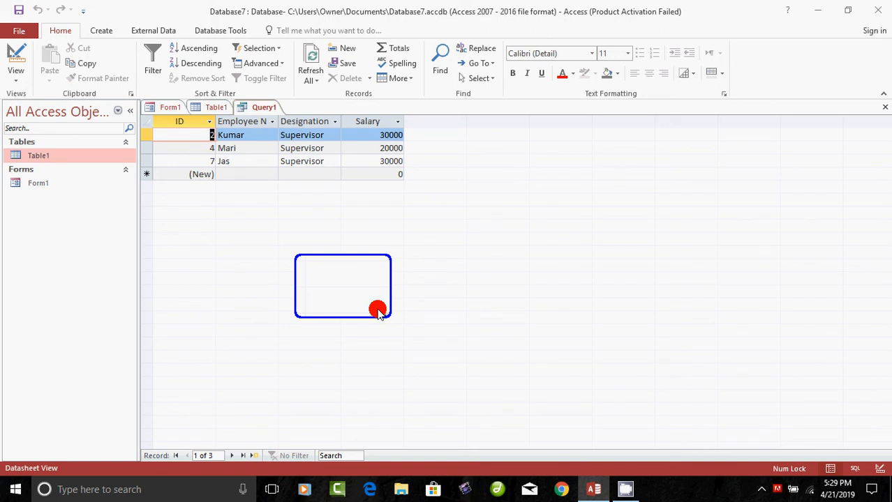
Create a second query in design view with Table1 as its source.
left_click(101, 32)
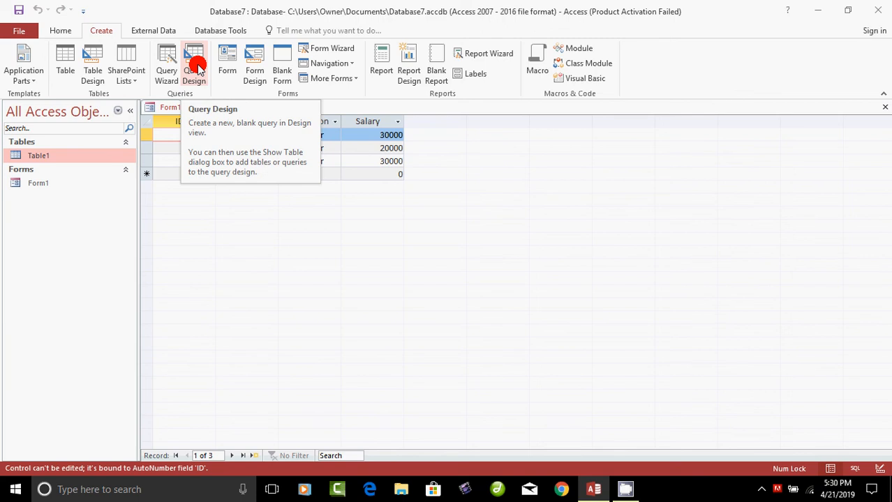
left_click(196, 67)
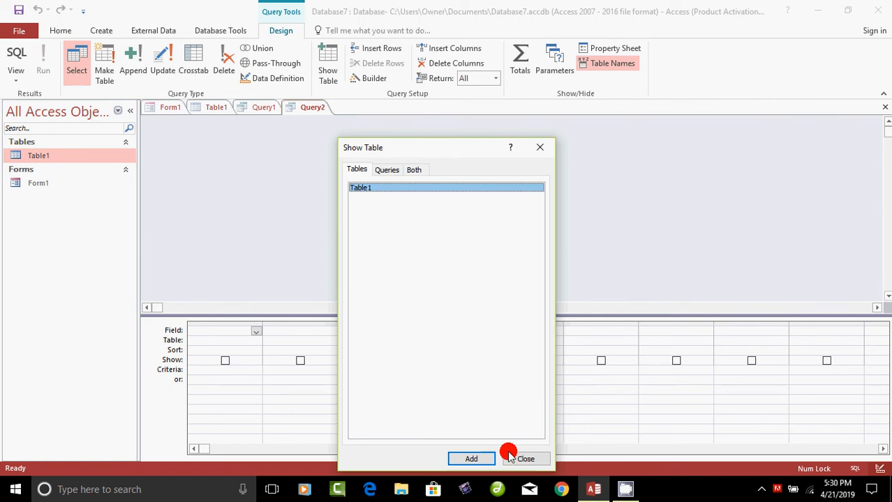
left_click(529, 460)
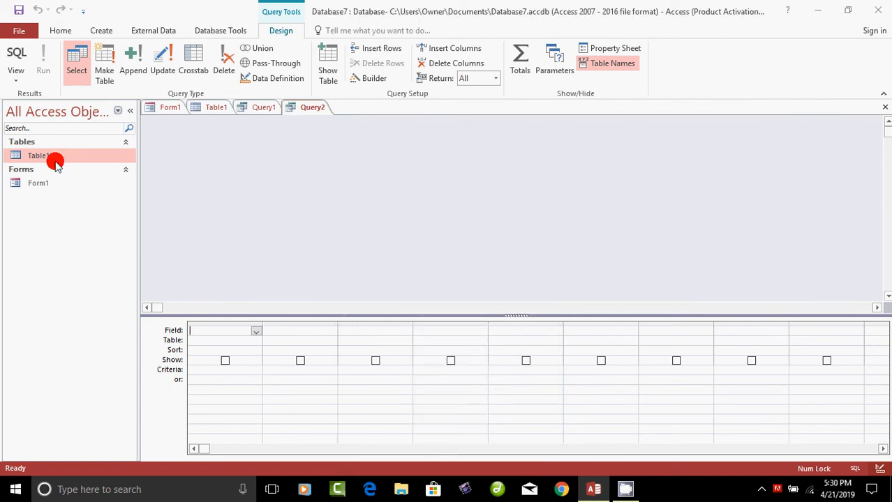
left_click_drag(54, 157, 213, 161)
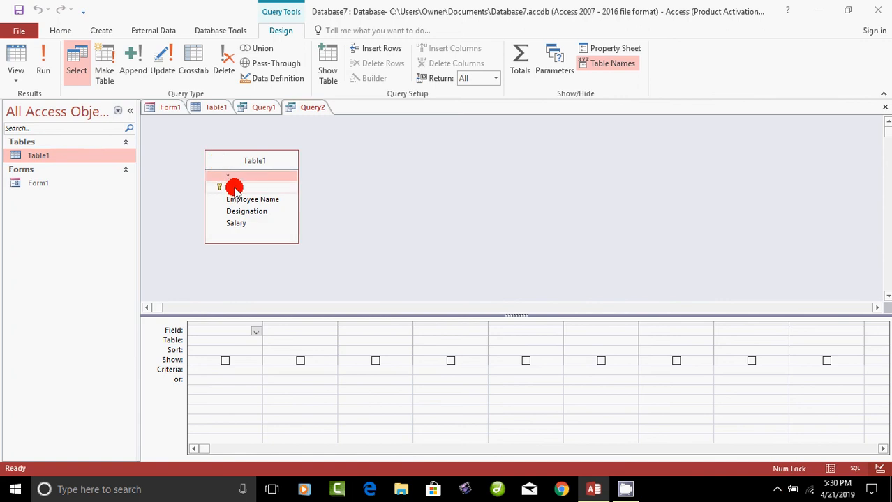
Add the ID, Employee Name, Designation and Salary fields of Table1 to the new query's design grid.
left_click(233, 188)
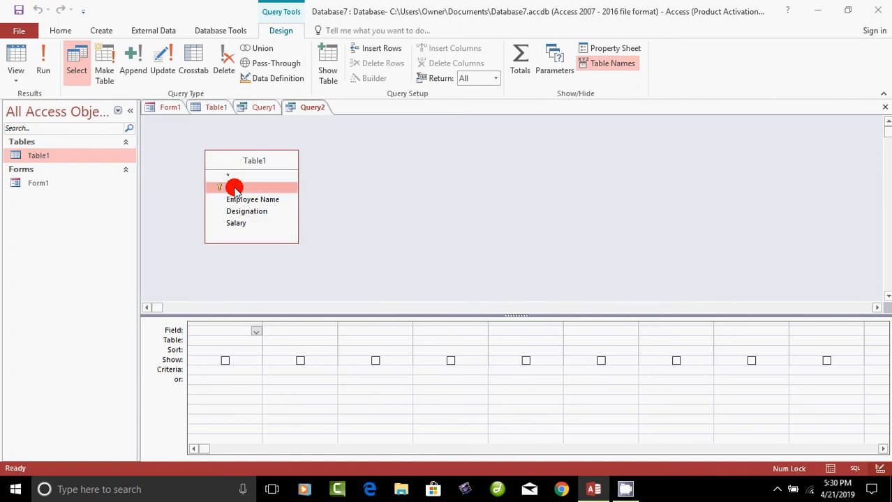
left_click(239, 223, "shift")
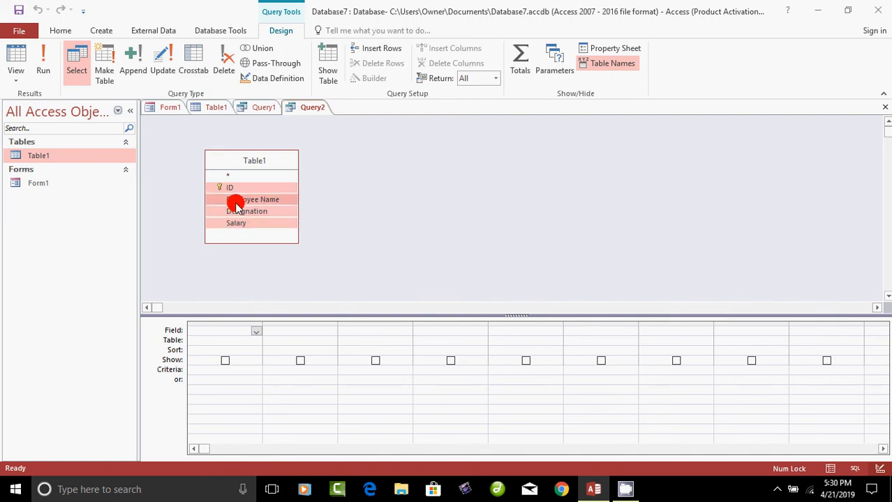
left_click_drag(233, 190, 232, 347)
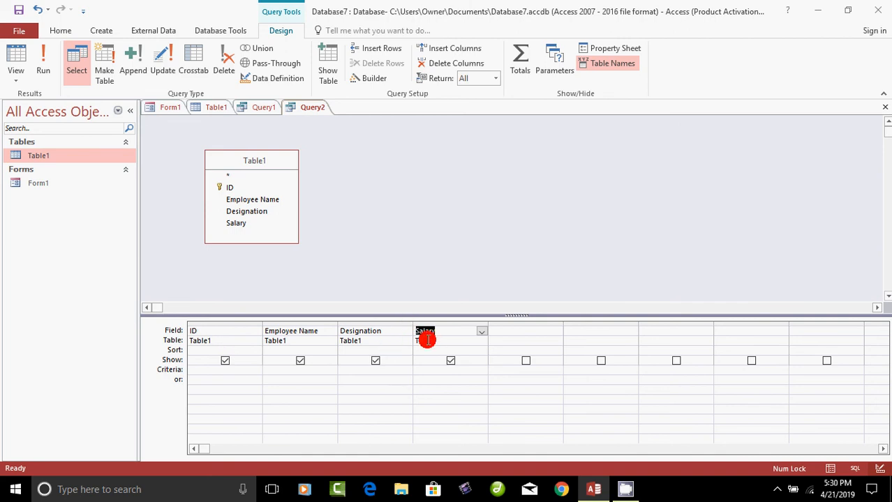
Enter >20000 as the Salary criterion and extend the operator to >=.
left_click(455, 370)
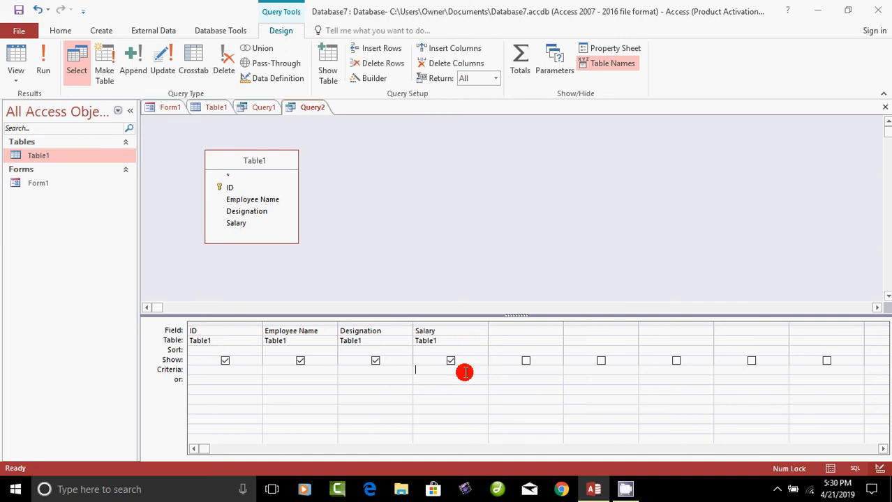
left_click(452, 361)
left_click(454, 370)
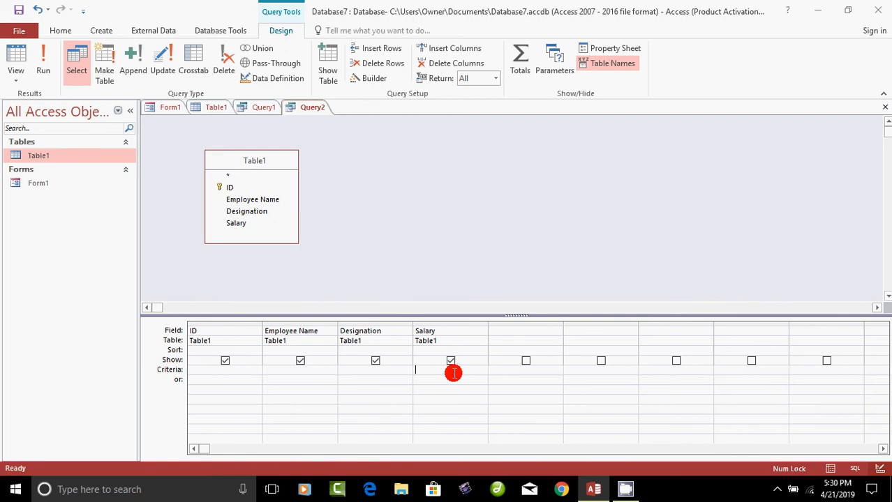
type(">20000")
left_click(420, 371)
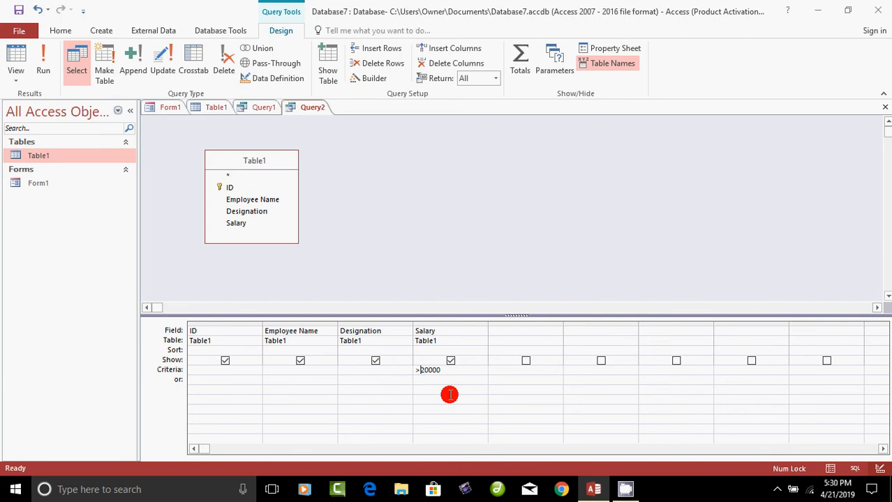
type("=")
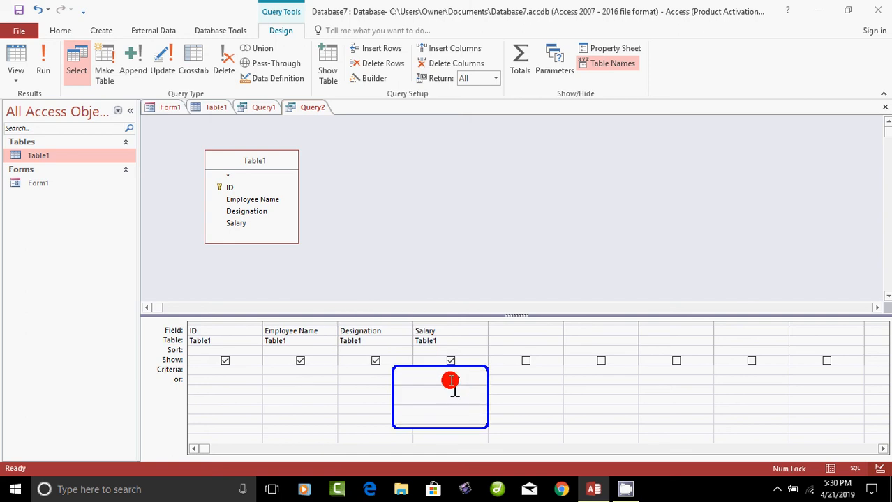
Change the Salary criterion to <=20000.
left_click(450, 380)
type("20000")
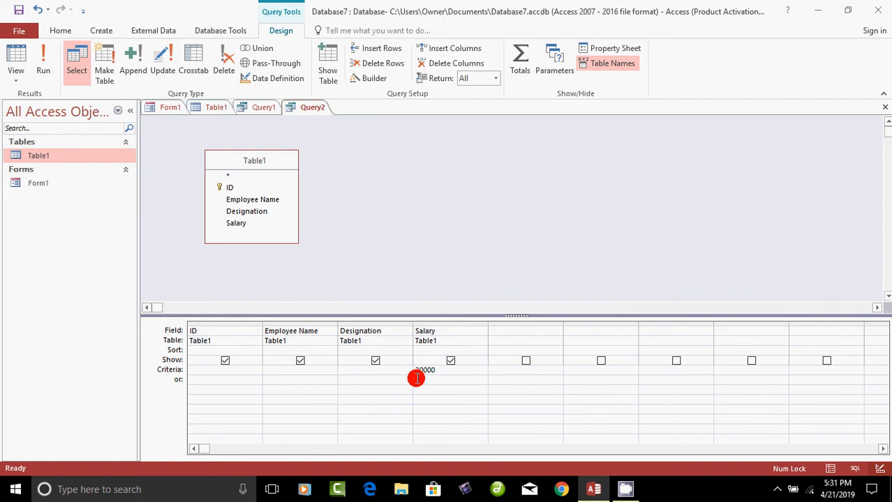
type(">")
type("=")
left_click(453, 371)
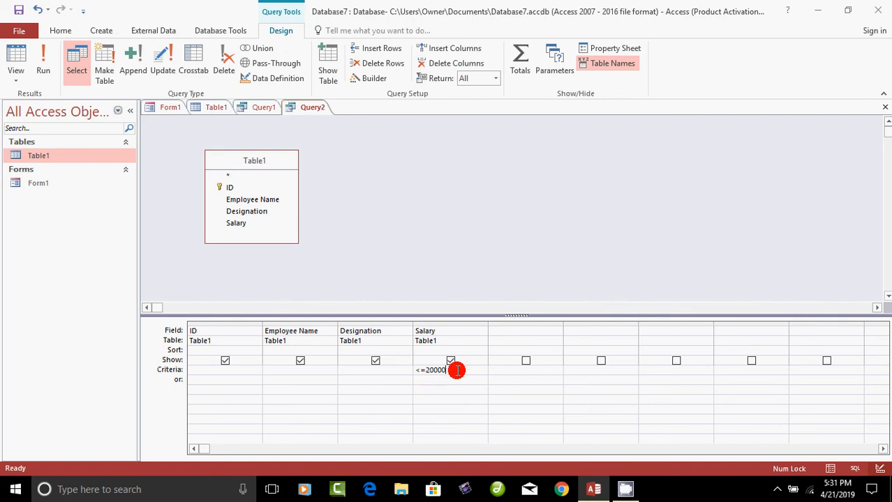
Clear the Salary criterion completely.
key("BackSpace")
key("BackSpace")
key("BackSpace")
key("BackSpace")
key("BackSpace")
key("BackSpace")
key("BackSpace")
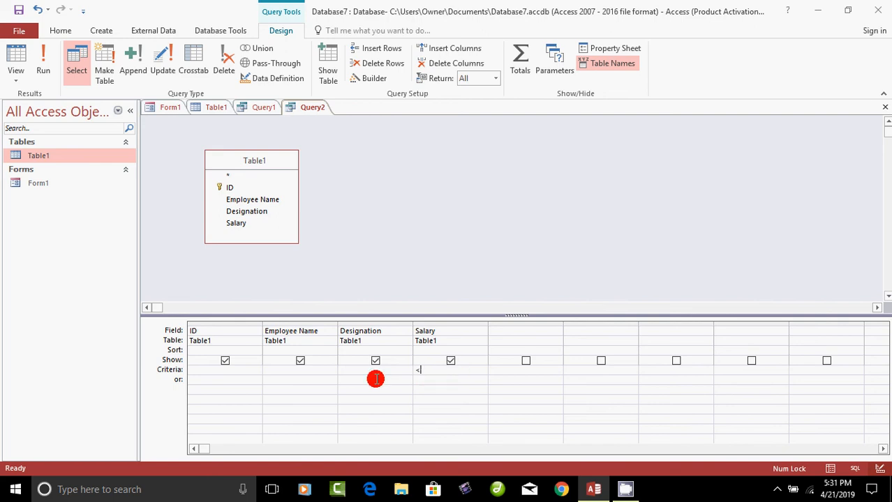
type("<")
key("alt")
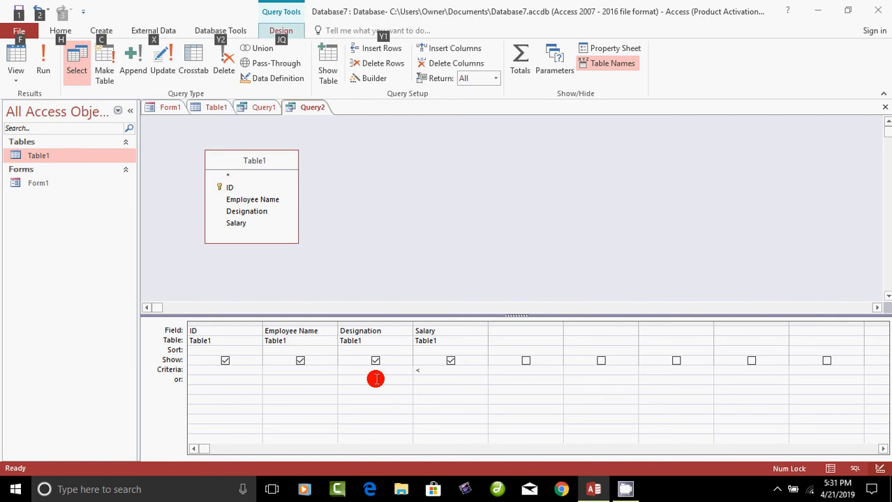
key("Escape")
key("BackSpace")
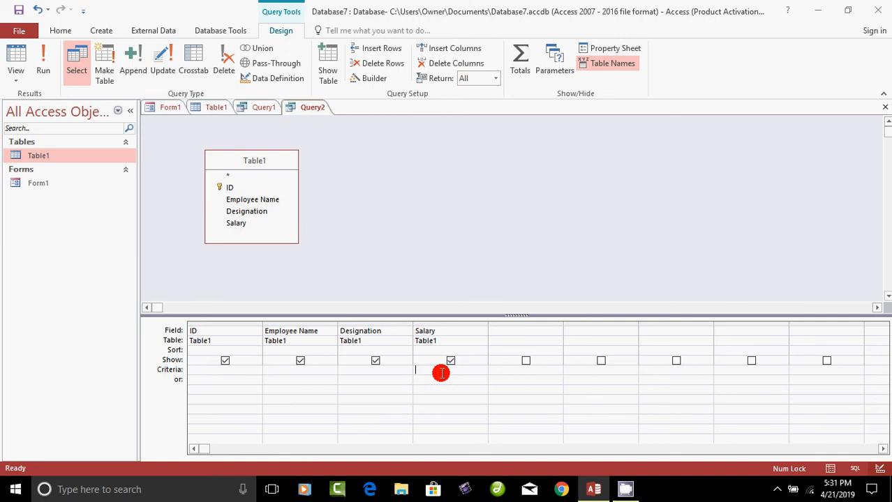
Set the Salary criterion to >=20000 and run the query.
type(">=20000")
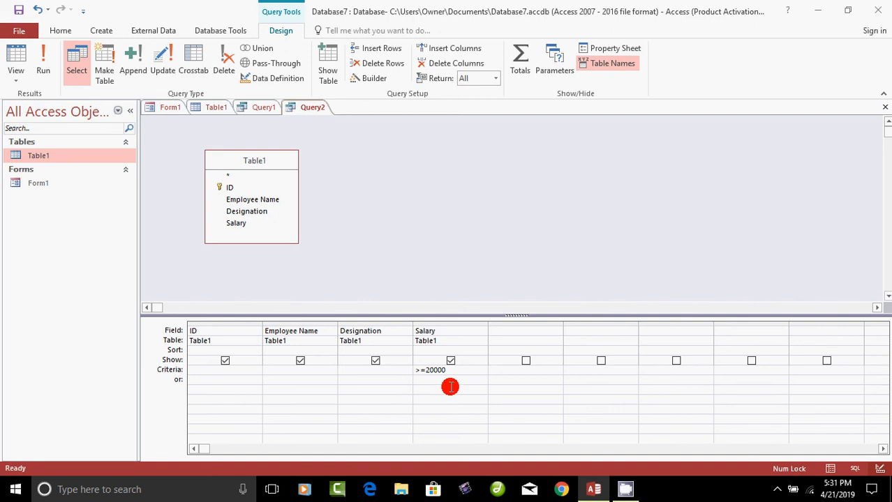
left_click(450, 388)
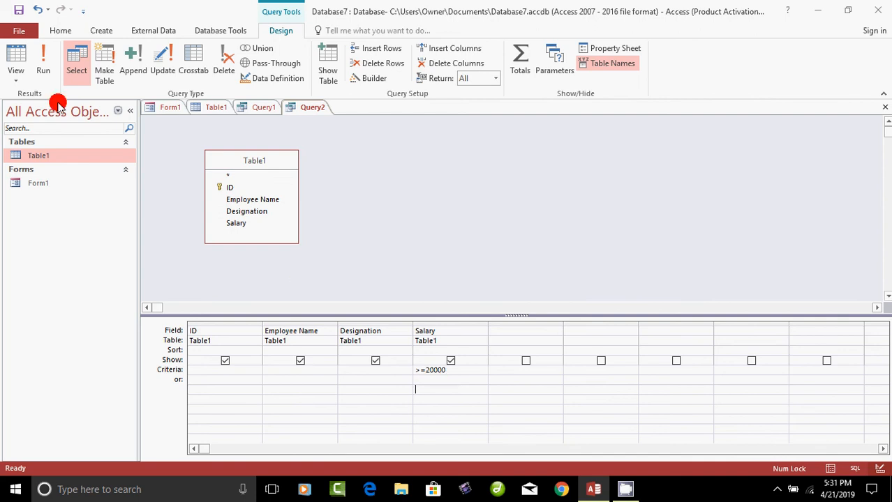
left_click(43, 62)
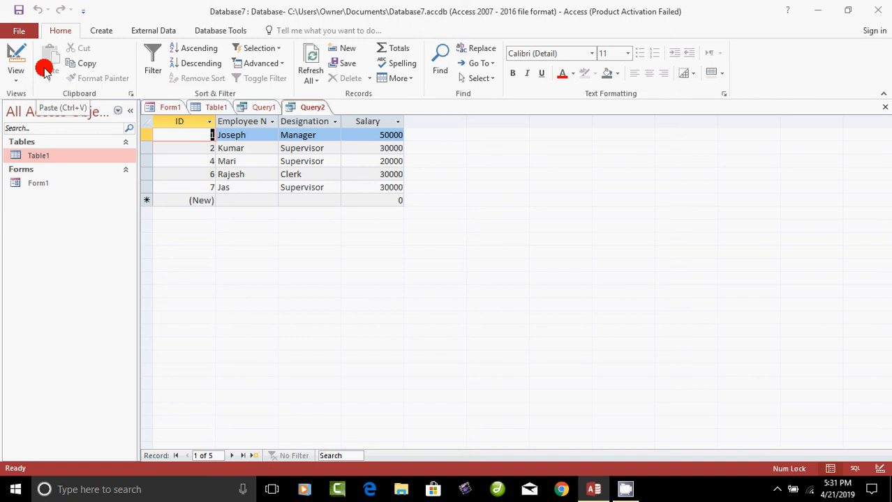
Compare the salary query's results with Query1 and the Salary values in Table1, and return to Query2.
left_click(270, 106)
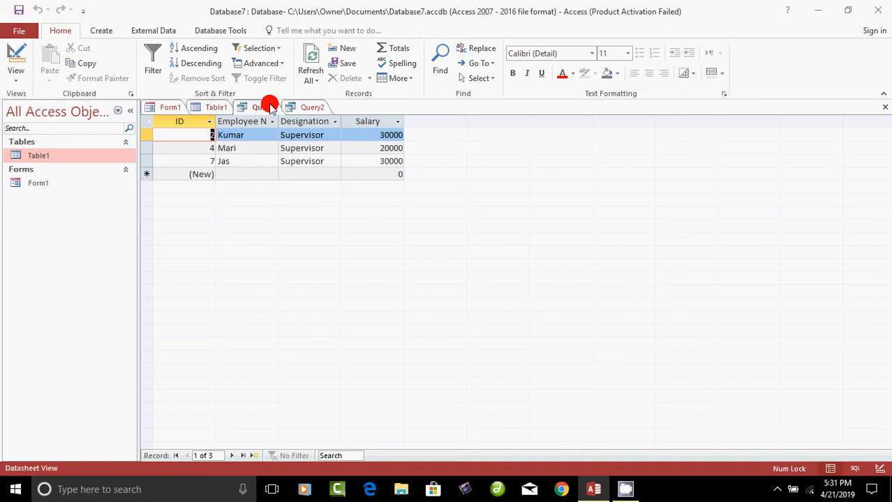
left_click(311, 108)
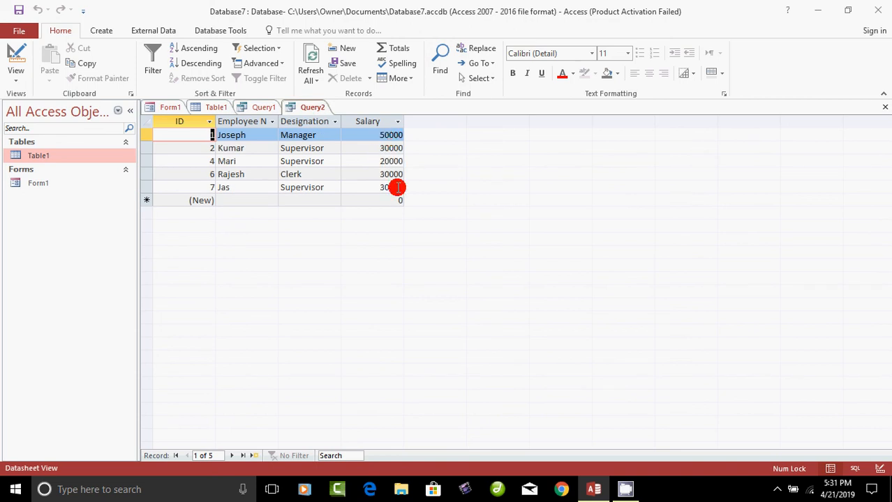
left_click(212, 109)
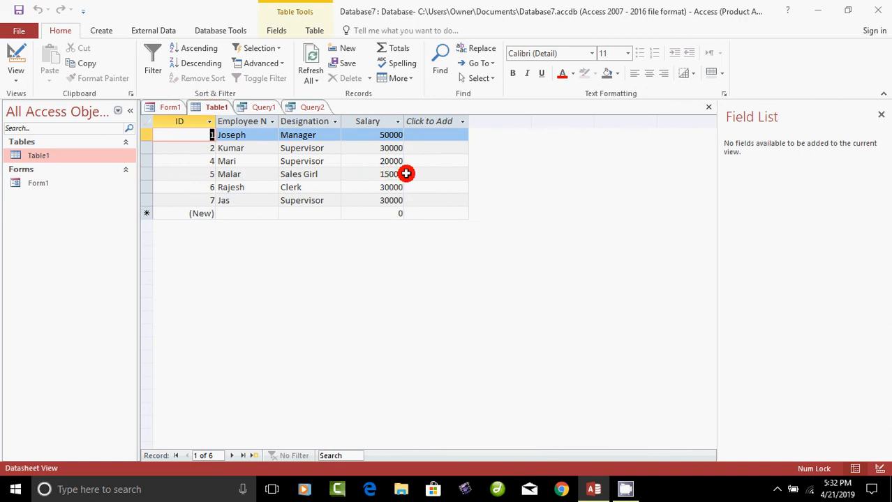
left_click(315, 107)
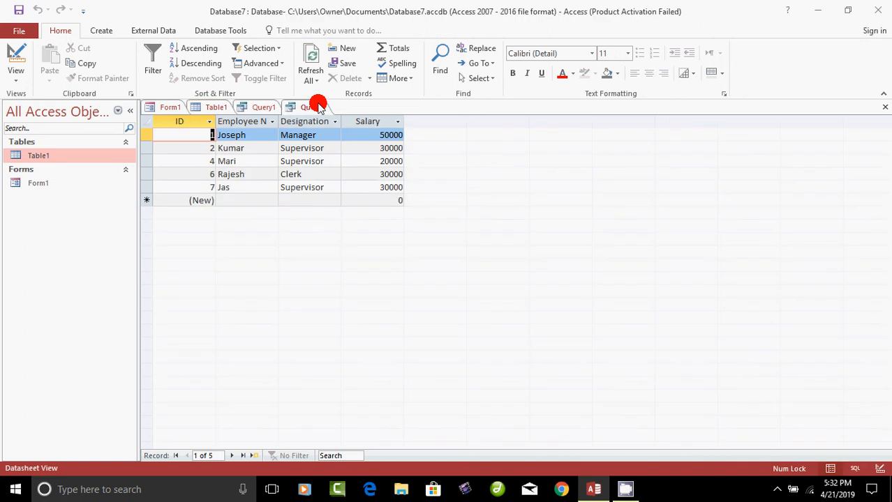